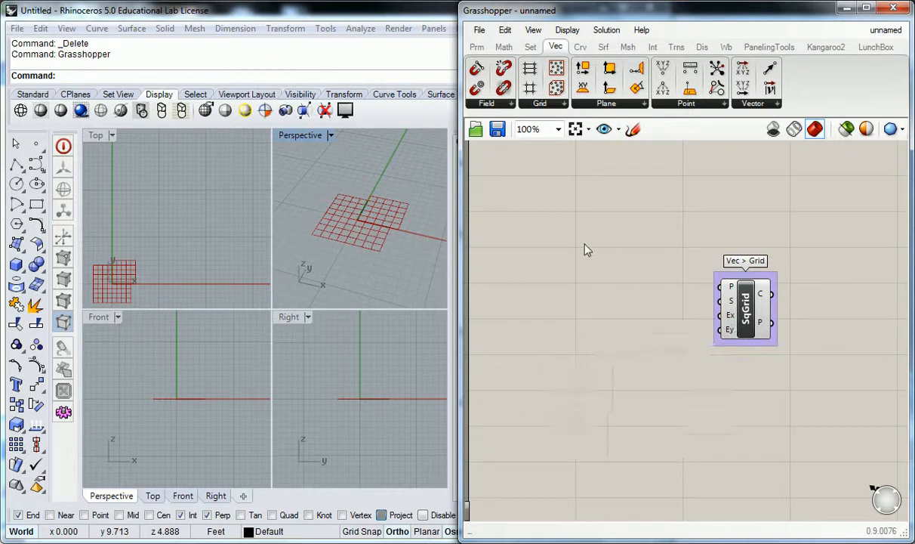
Inspect the default square grid in the Perspective viewport and maximize the Top viewport.
double_click(302, 136)
scroll(291, 225, "down", 10)
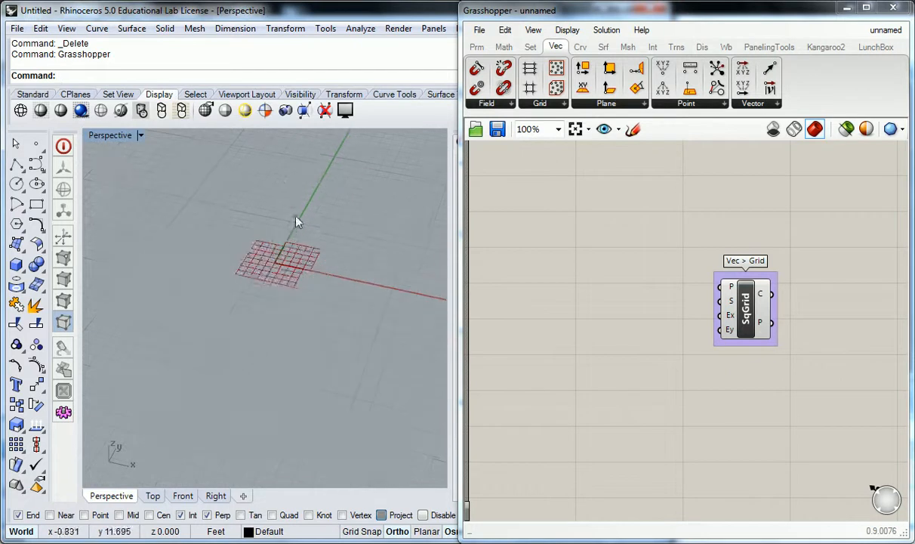
right_click_drag(282, 229, 242, 279)
double_click(125, 136)
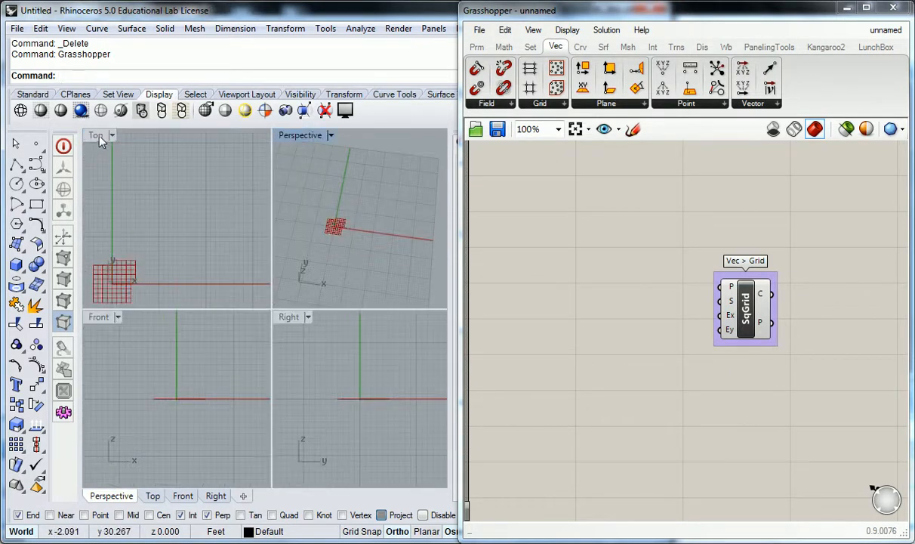
double_click(96, 136)
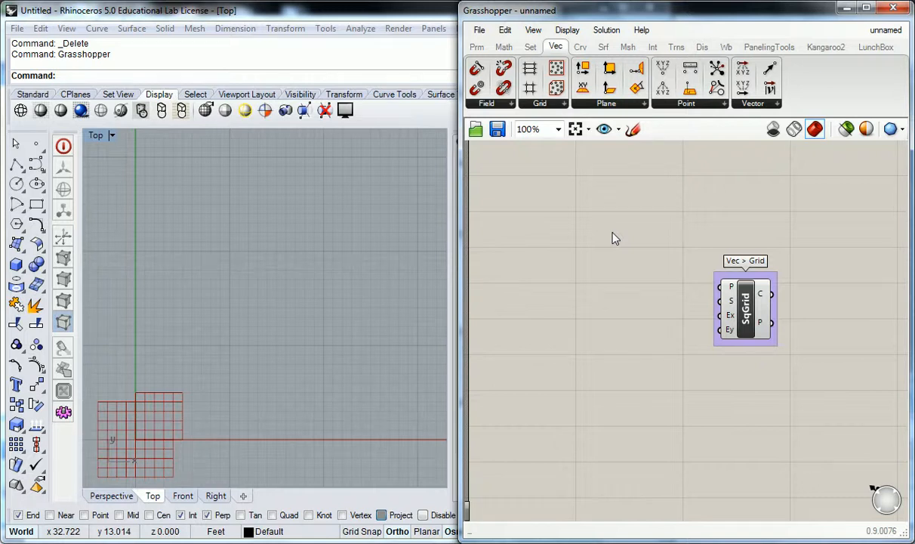
Add an integer number slider ranging from 0 to 10 with value 5 beside the square grid component.
mouse_move(733, 300)
mouse_move(734, 318)
double_click(612, 296)
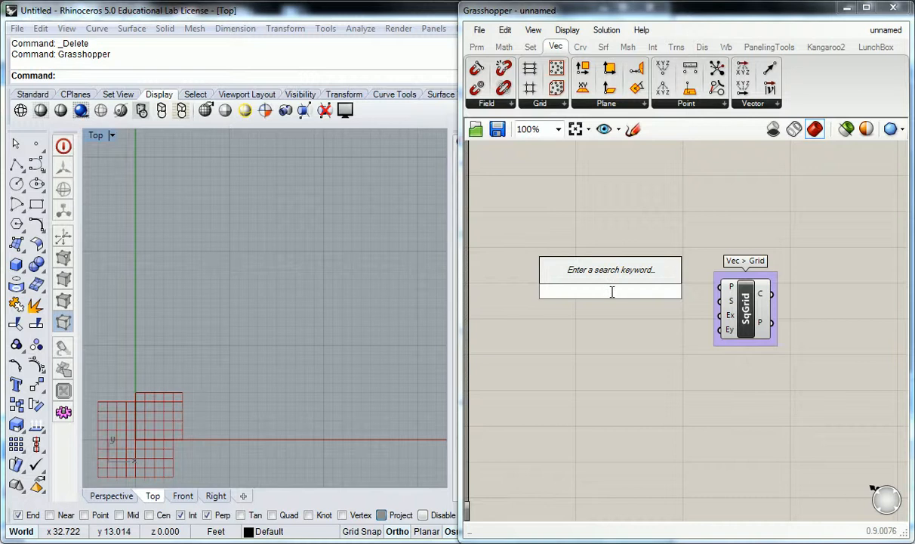
type("0")
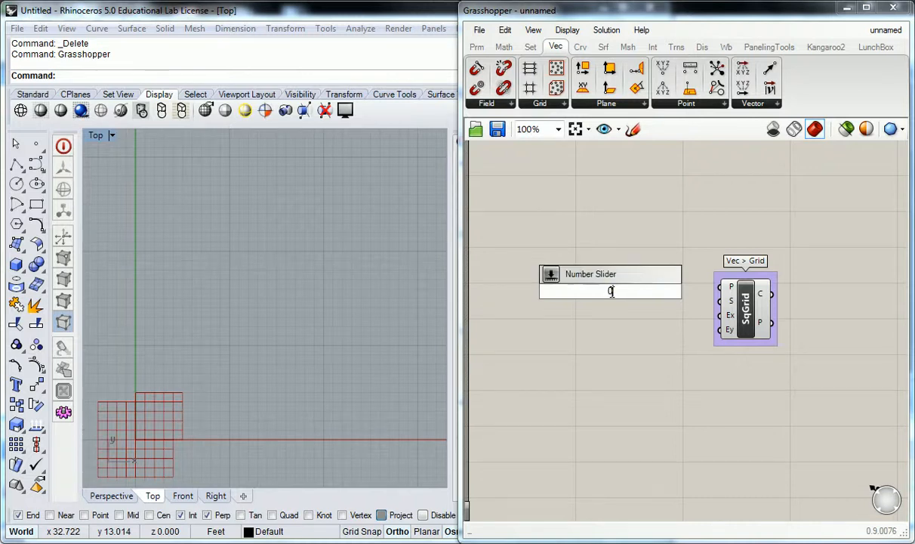
type(".")
type("5")
type("<1")
type("0")
key("Return")
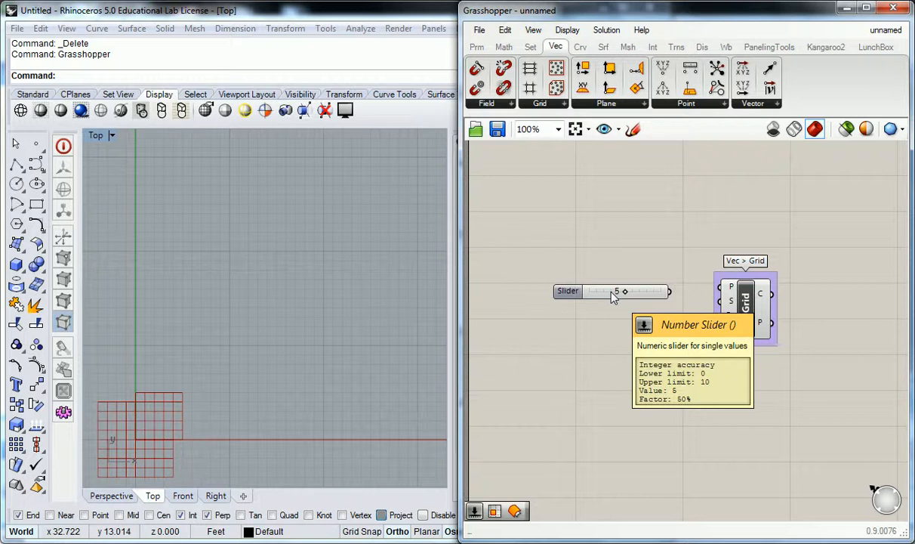
Align the number slider beside the square grid component and connect it to the S (size) input.
left_click_drag(566, 292, 568, 288)
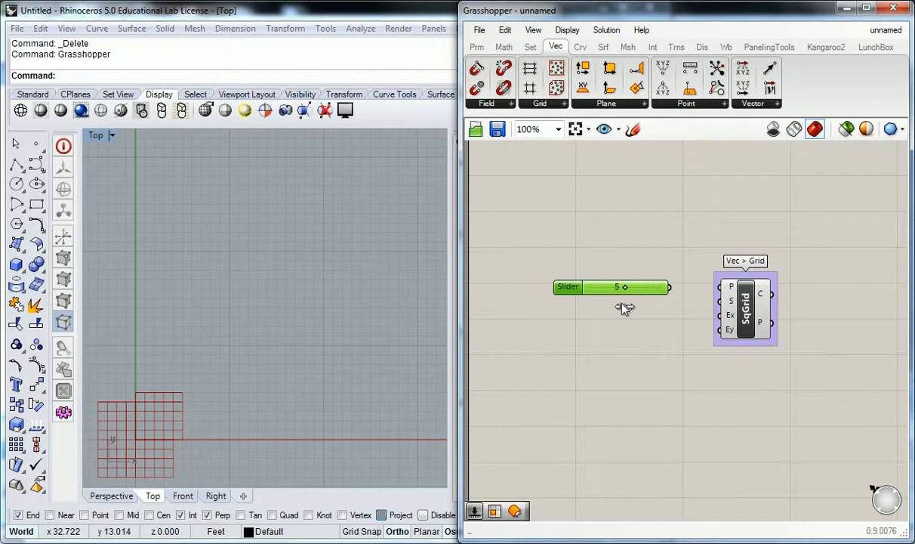
mouse_move(629, 309)
left_mouse_down()
mouse_move(663, 318)
mouse_move(628, 322)
left_mouse_up()
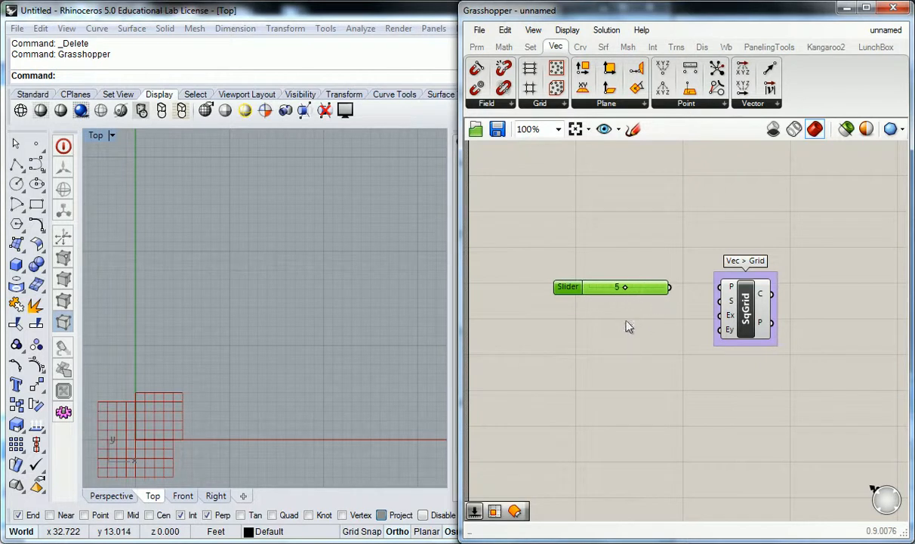
left_click(625, 273)
left_click_drag(669, 287, 719, 300)
left_click_drag(589, 293, 592, 299)
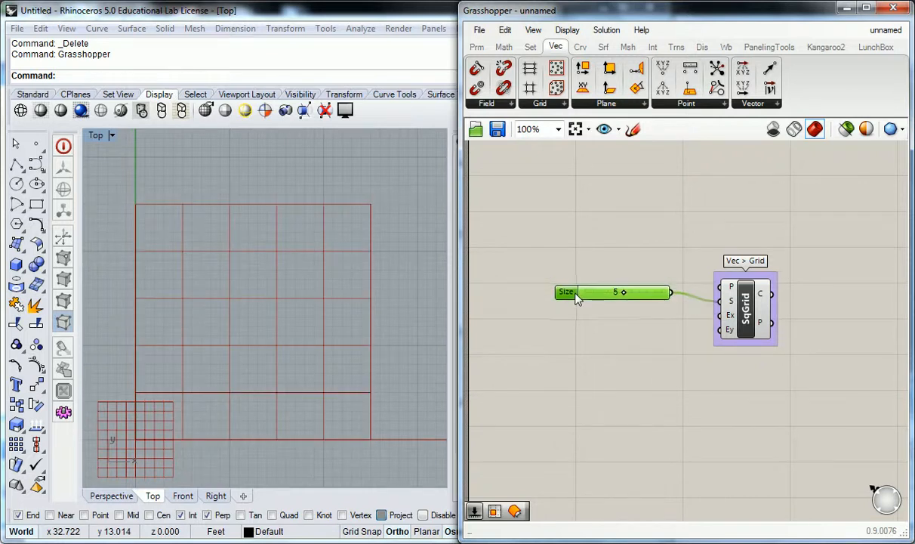
left_click(598, 251)
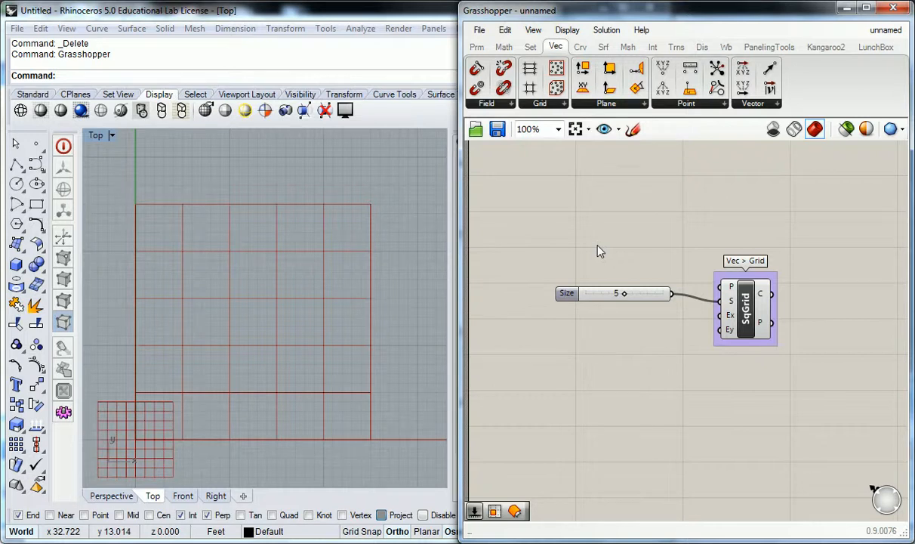
Duplicate the Size slider twice, stacking the two copies below the original.
left_click(568, 296)
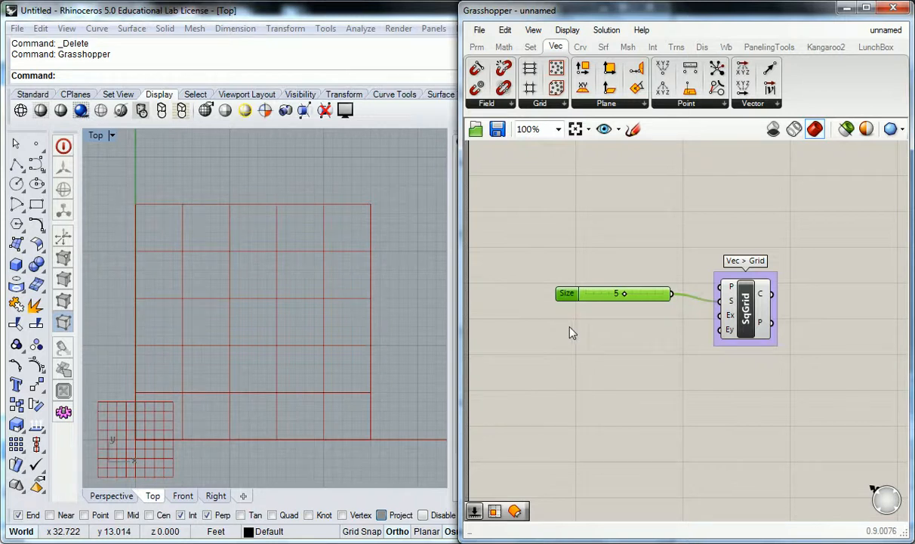
left_click(570, 327)
key("ctrl+v")
left_click_drag(583, 306, 579, 355)
key("ctrl+v")
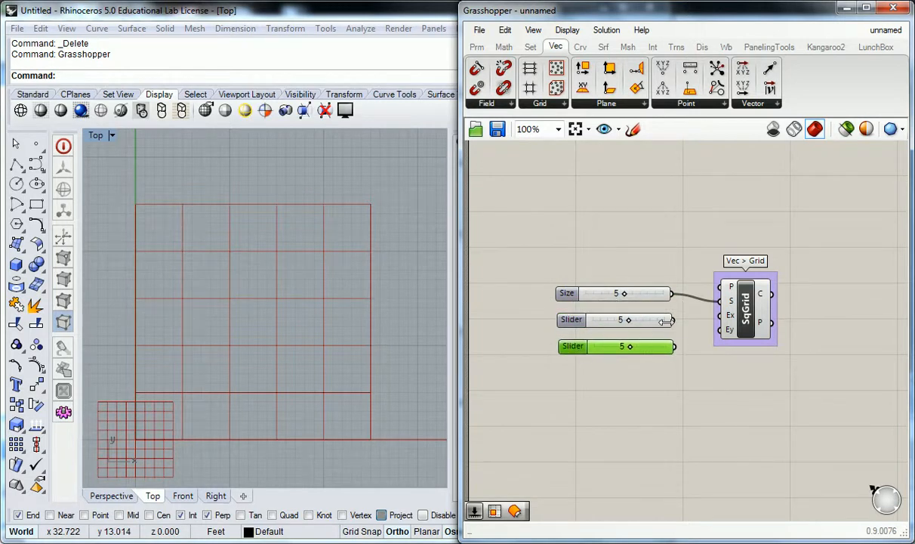
Connect the upper slider copy to the grid's Ex input and the lower copy to its Ey input.
left_click_drag(674, 320, 719, 315)
left_click_drag(679, 347, 719, 330)
left_click(657, 257)
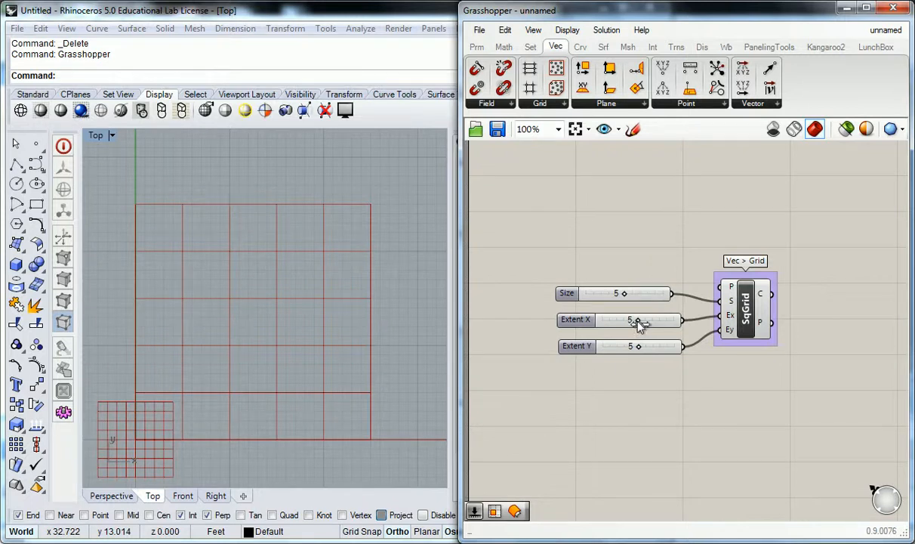
Test the Extent X slider at 0 and 10, and set the grid to Extent X 8 and Extent Y 3.
left_click_drag(638, 320, 599, 341)
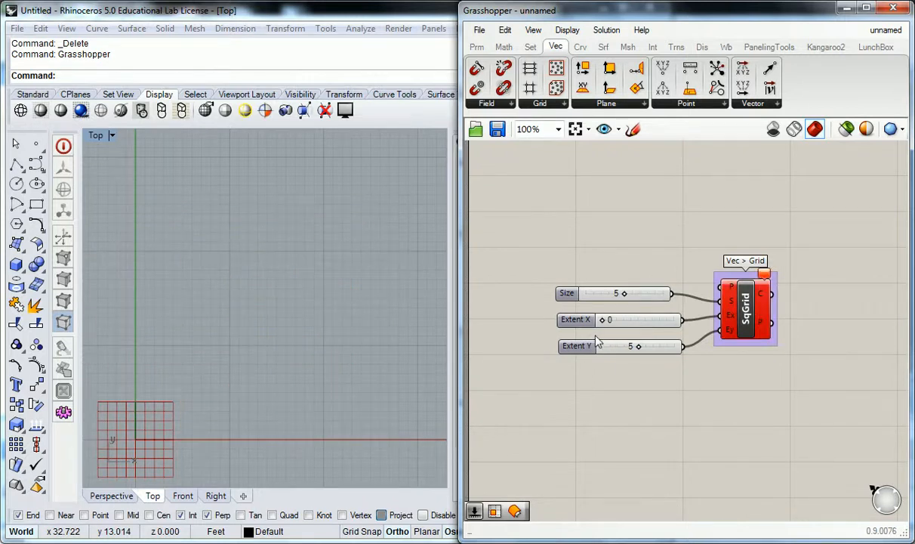
left_click_drag(602, 320, 674, 320)
scroll(323, 157, "down", 15)
right_click_drag(355, 188, 297, 252)
scroll(308, 228, "up", 4)
scroll(298, 200, "up", 4)
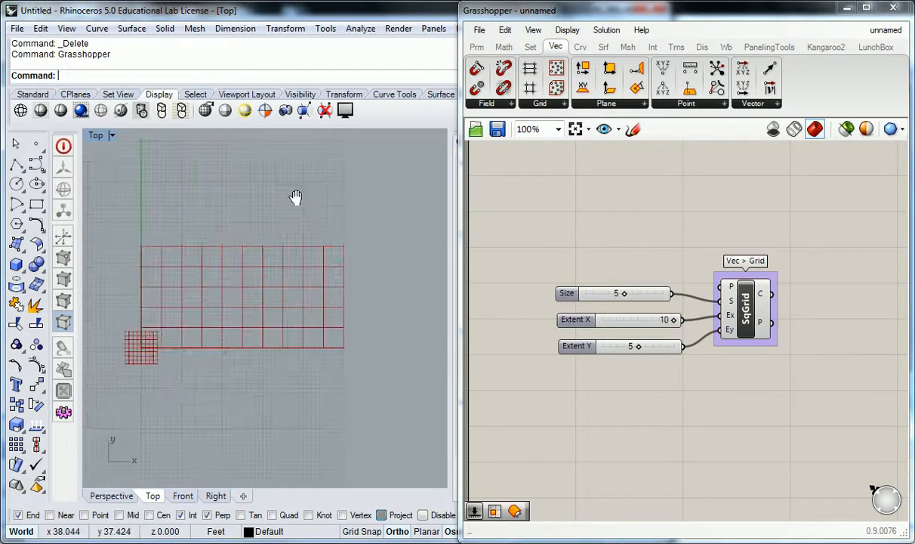
left_click_drag(639, 348, 571, 293)
left_click(572, 242)
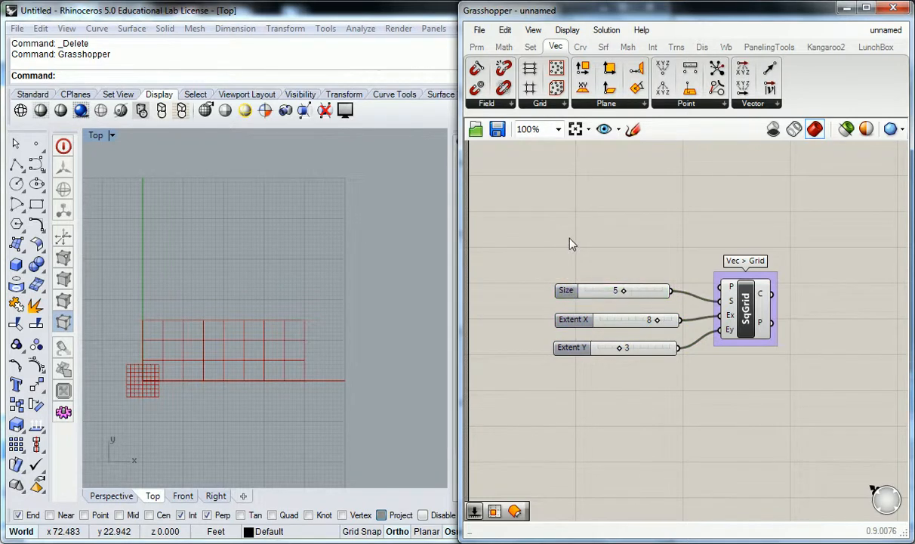